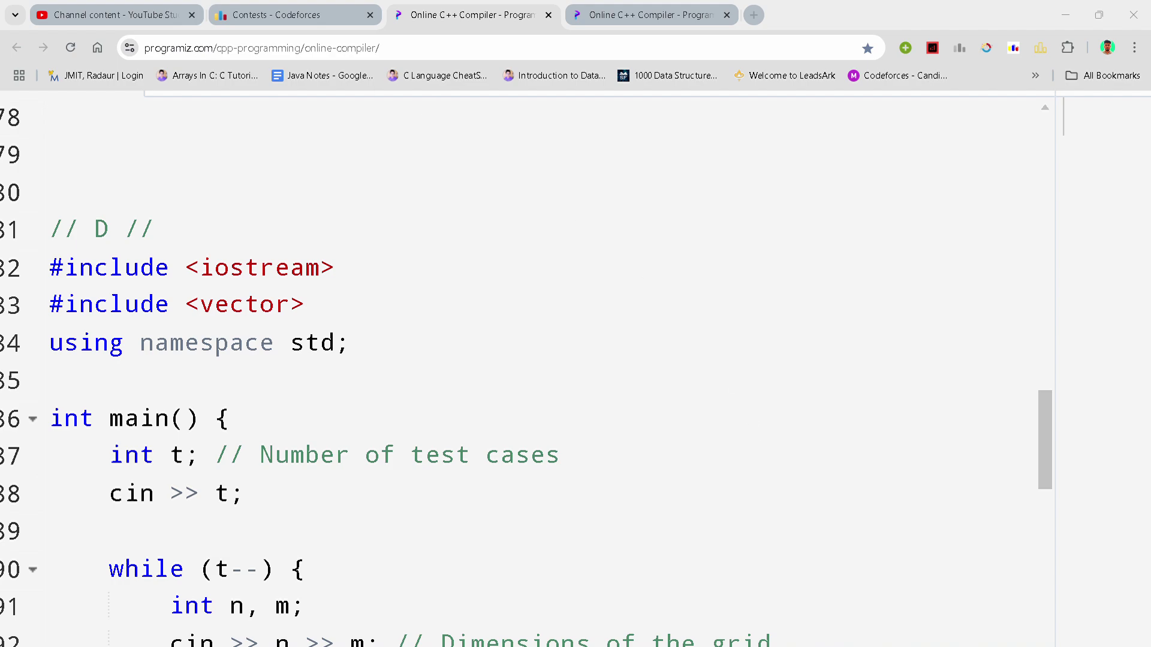
Step through the iostream include, the D section comment, and main's test case count.
click(728, 158)
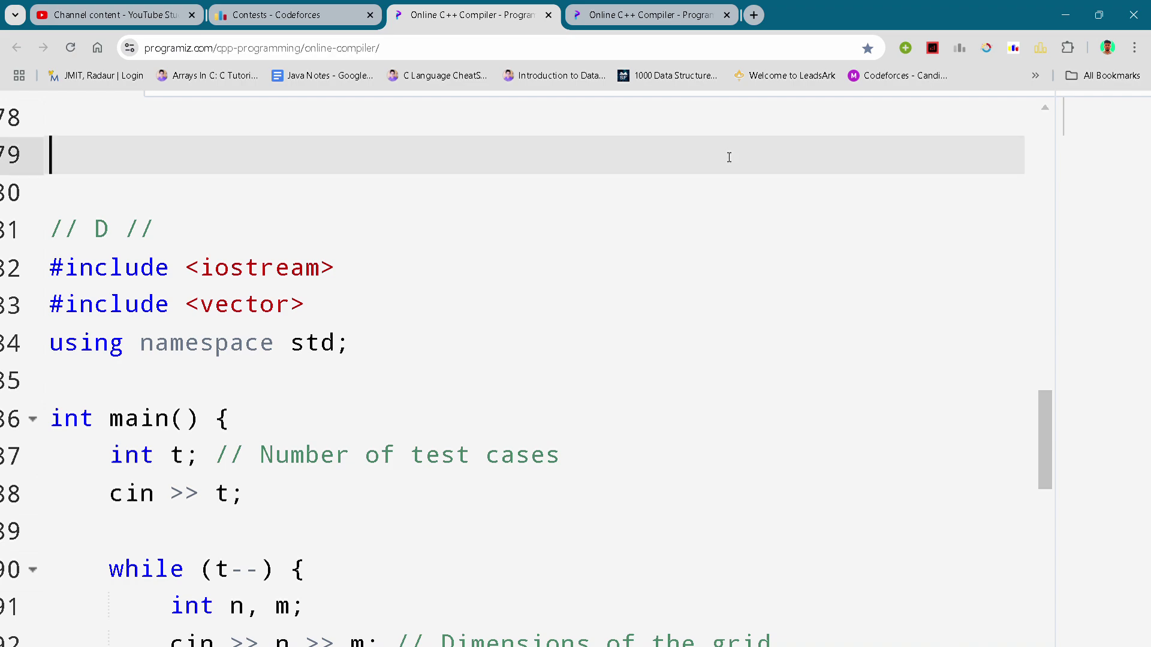
click(583, 200)
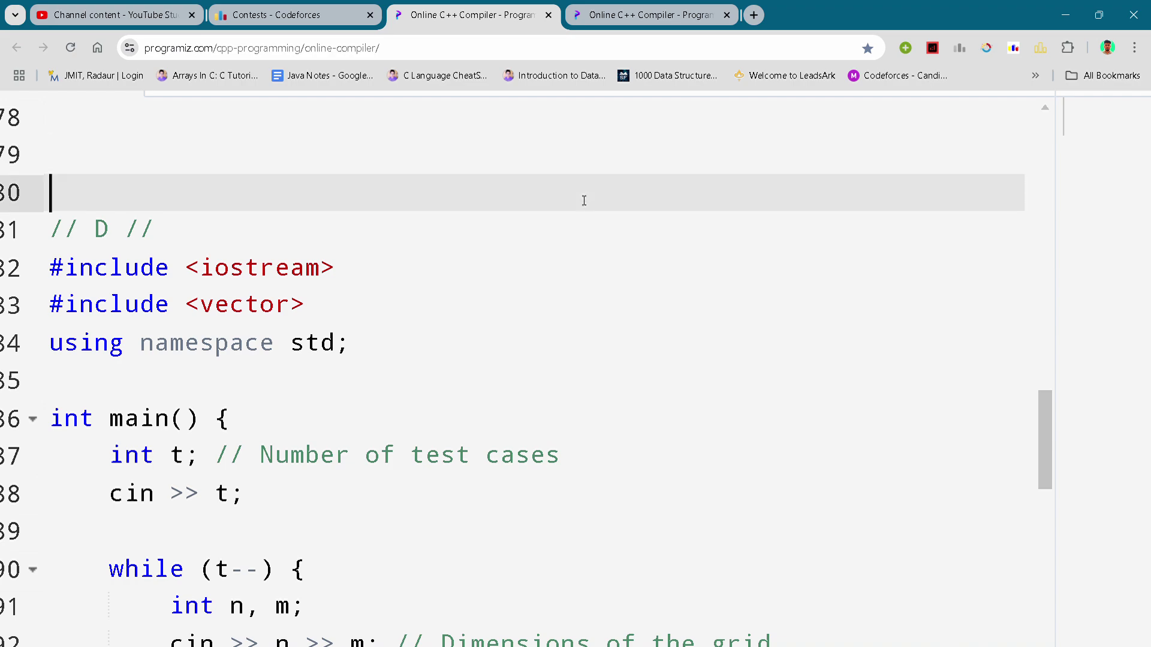
scroll(584, 200, down, 1)
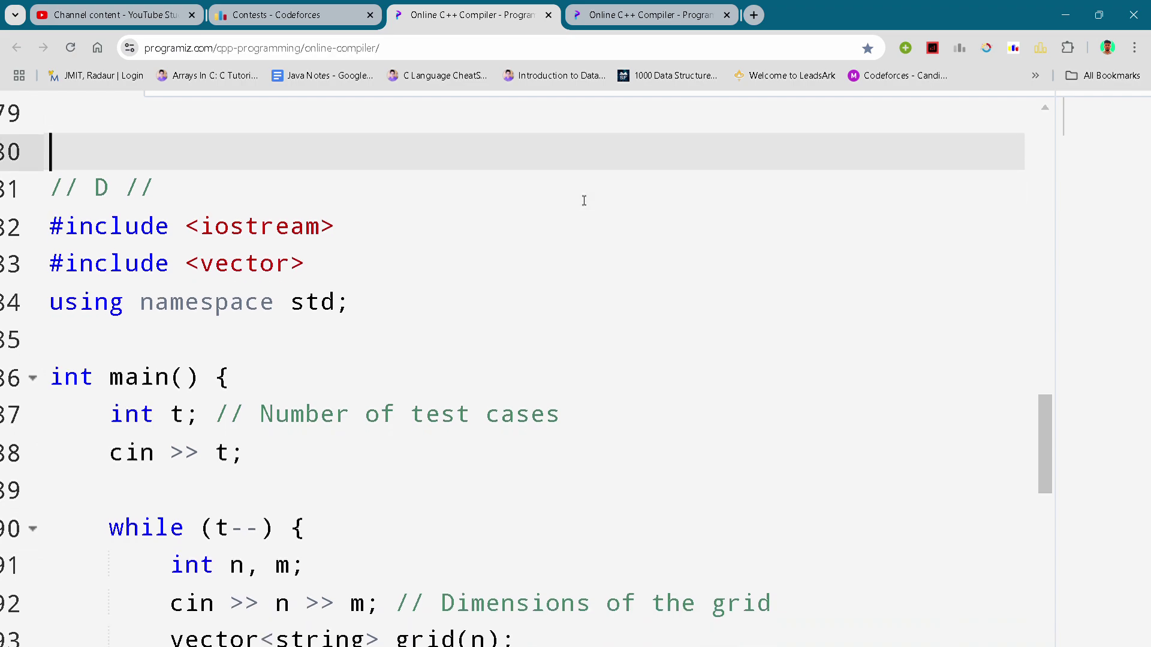
scroll(584, 199, down, 1)
click(584, 200)
scroll(584, 200, down, 1)
scroll(583, 199, down, 1)
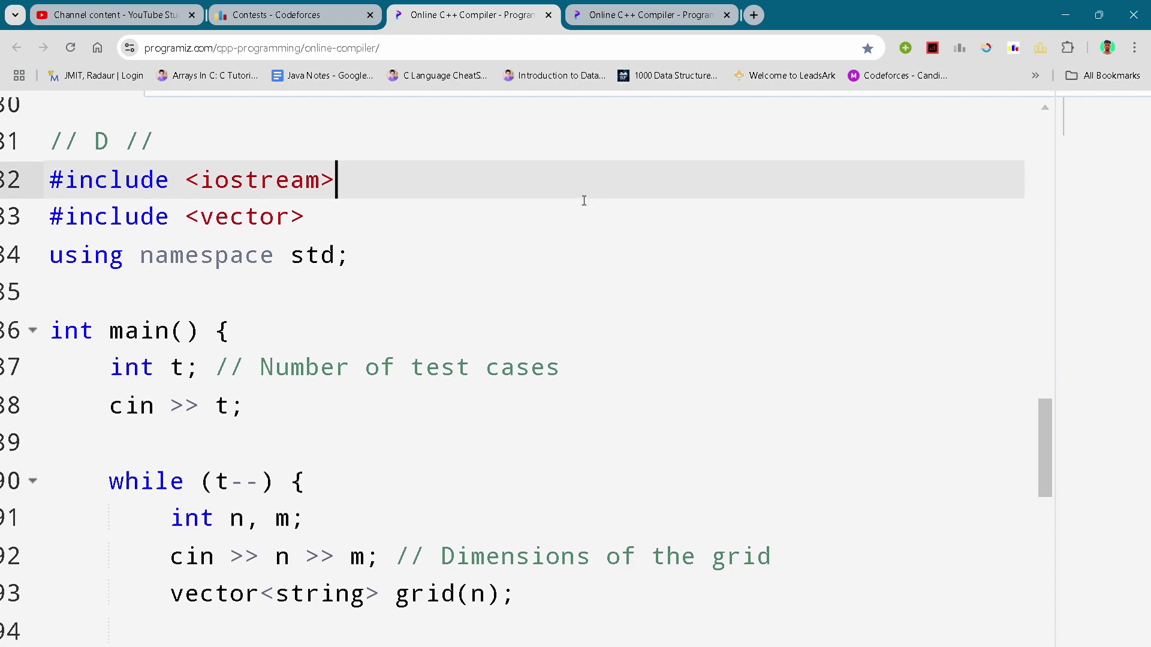
scroll(433, 264, down, 1)
click(434, 263)
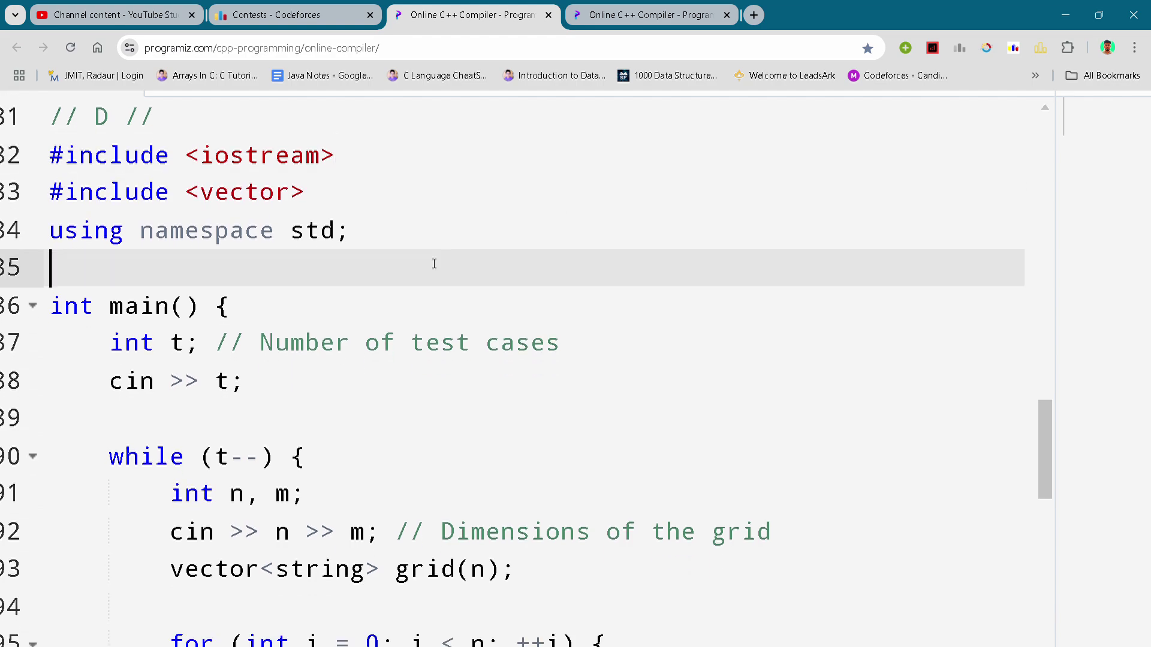
scroll(433, 263, down, 2)
click(434, 269)
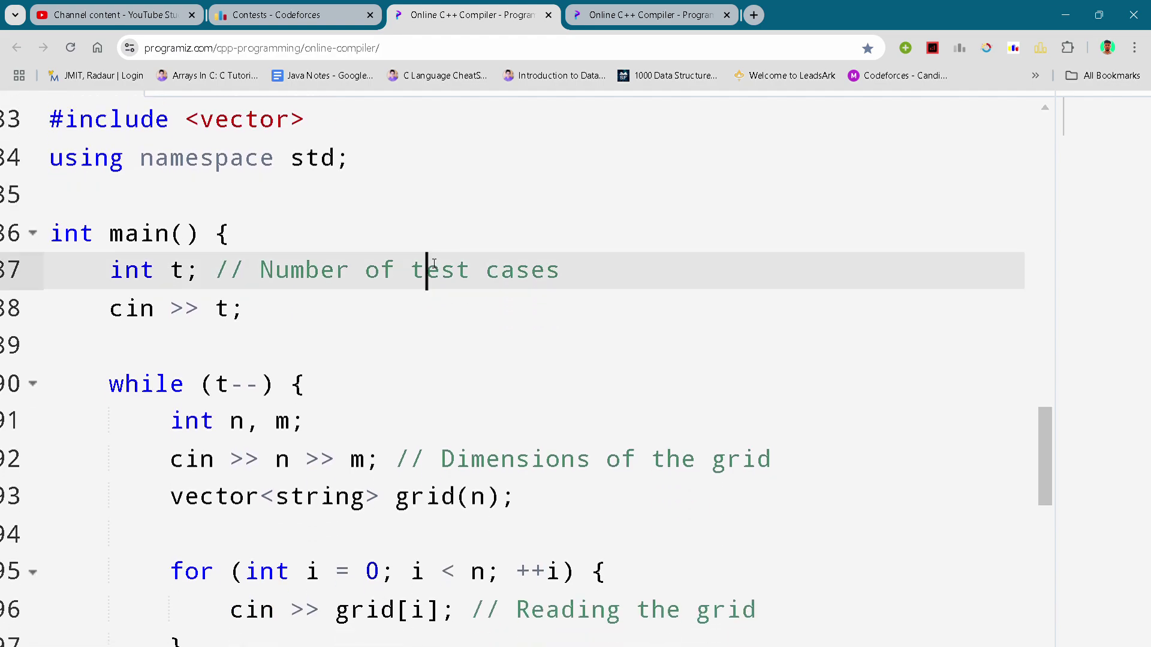
scroll(433, 263, down, 1)
Highlight the grid dimensions n and m, the grid vector, and the grid-reading loop.
click(390, 317)
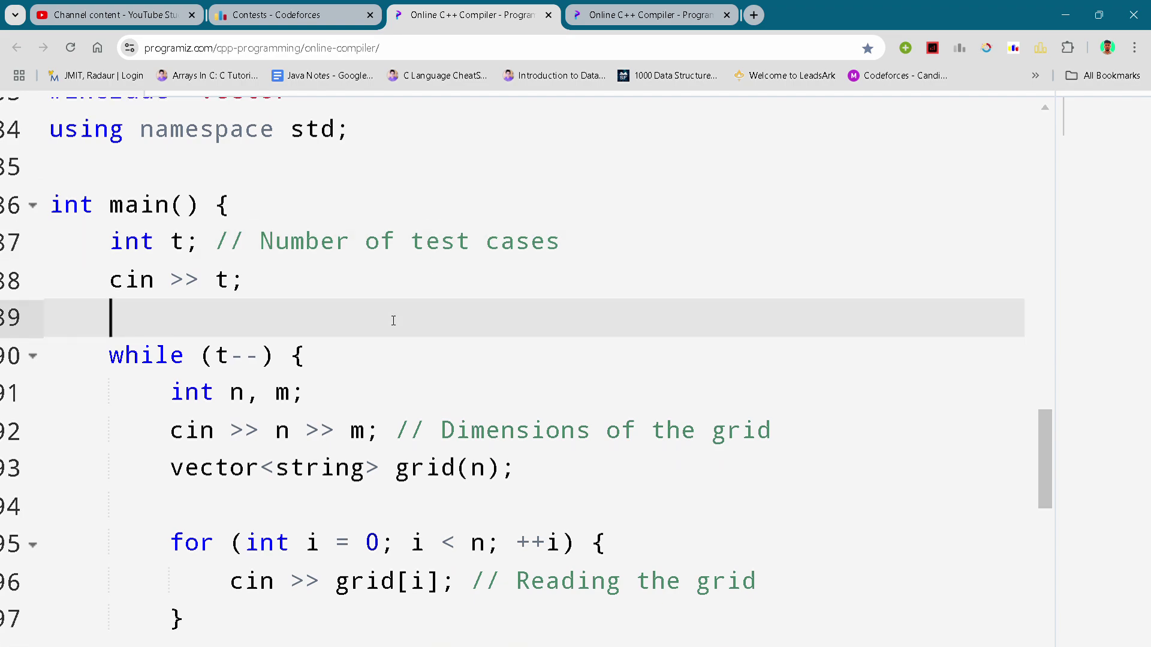
scroll(391, 359, down, 1)
click(391, 359)
click(455, 378)
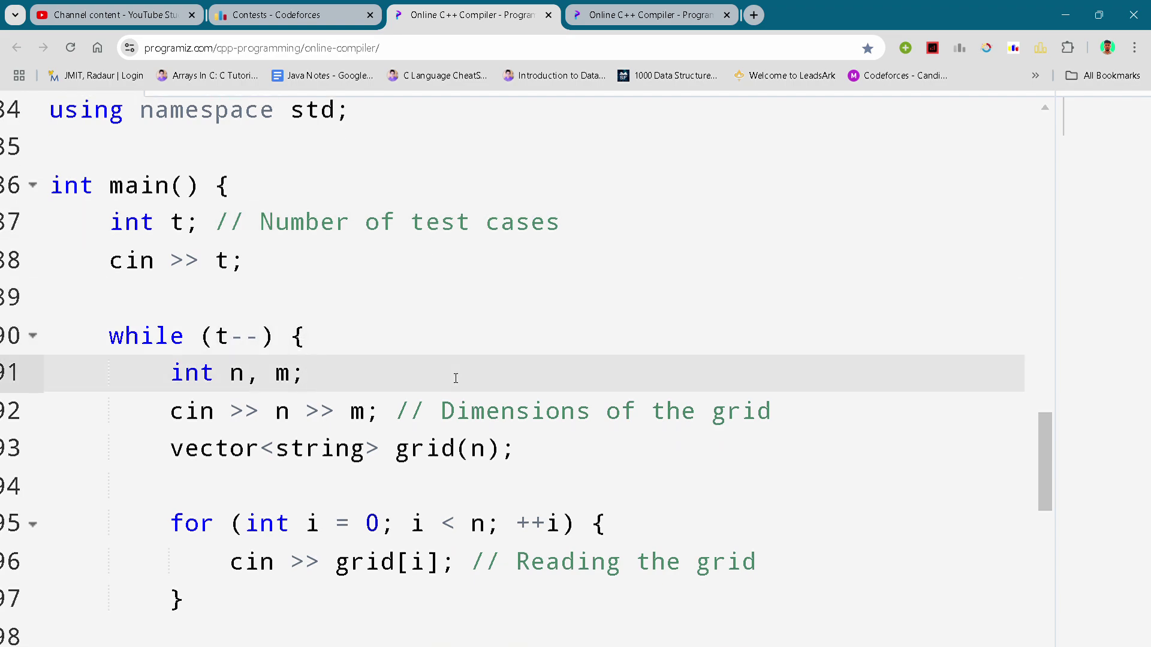
scroll(455, 378, down, 1)
click(527, 417)
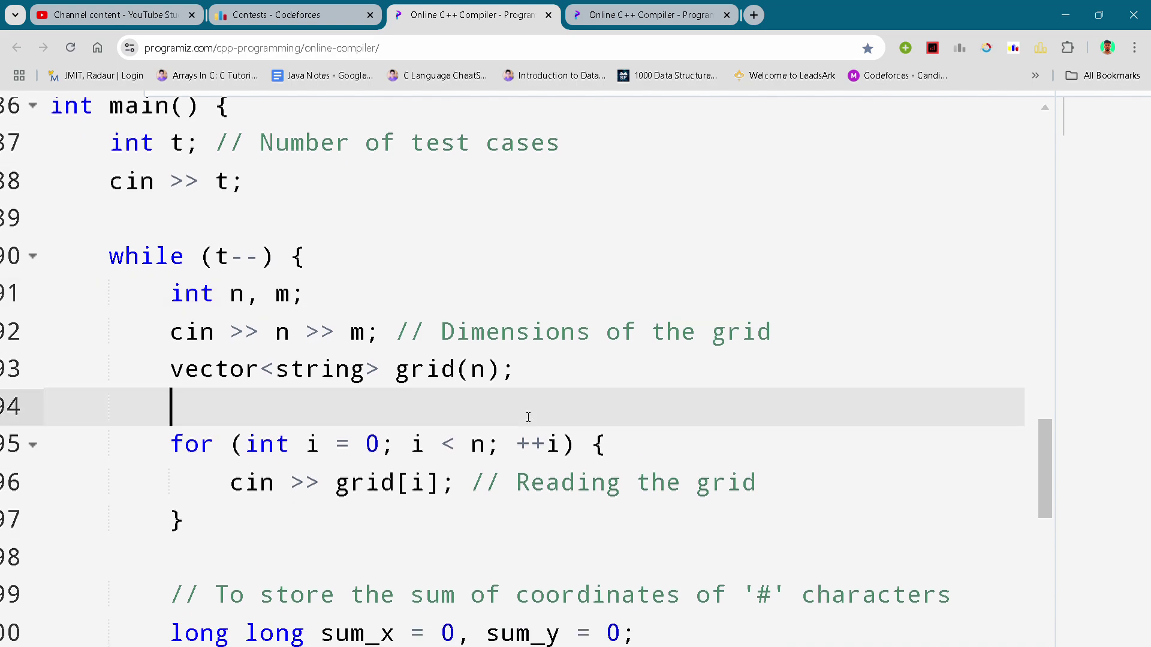
click(624, 378)
scroll(625, 377, down, 1)
click(624, 381)
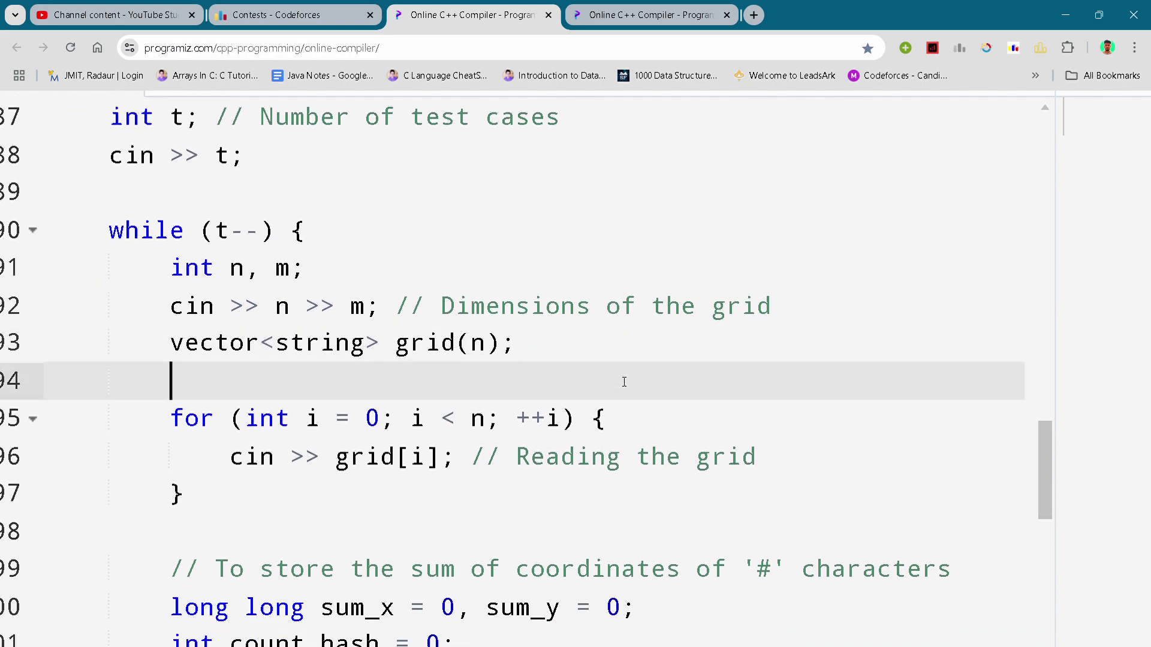
click(687, 419)
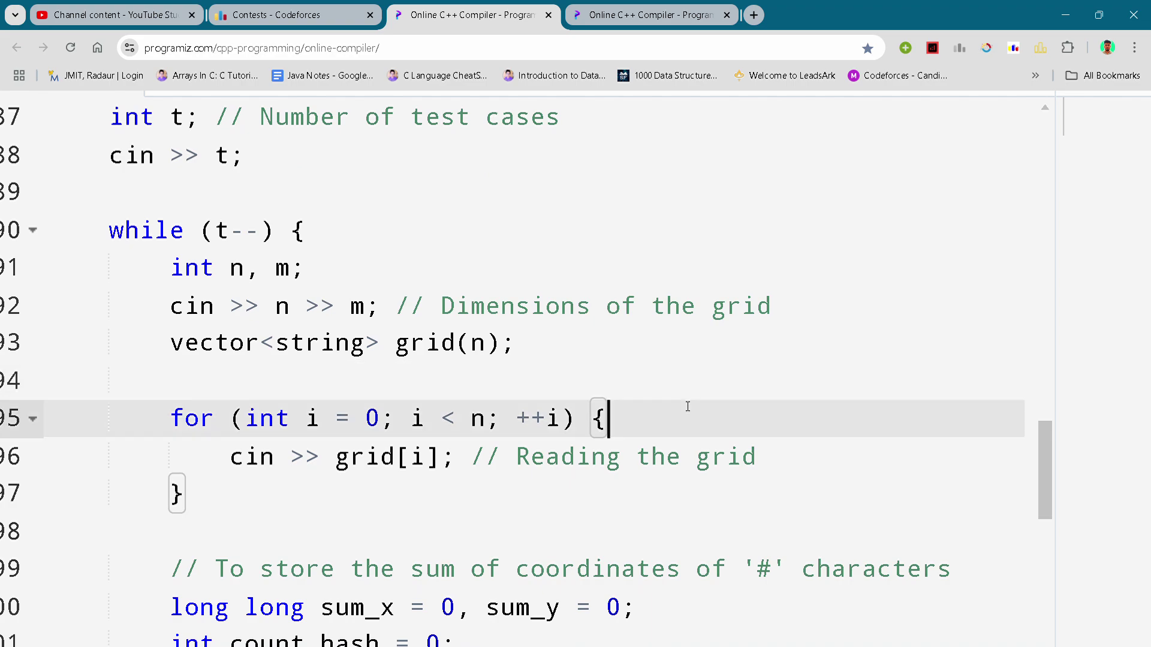
scroll(687, 407, down, 2)
scroll(636, 457, down, 1)
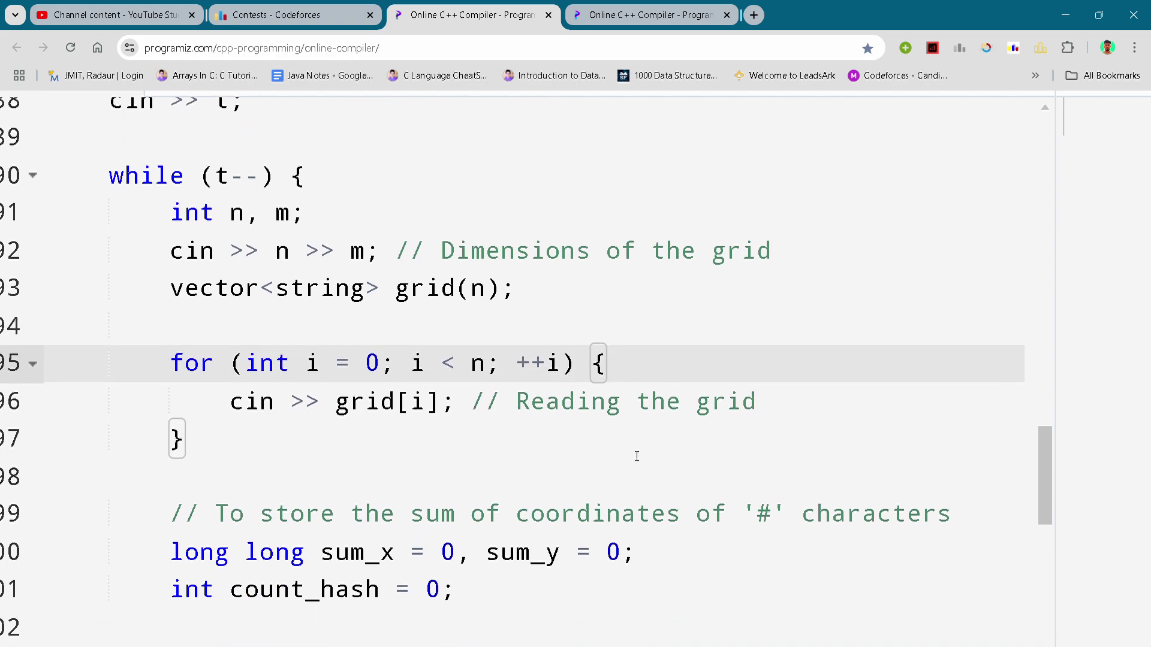
Move past the reading loop to the sum_x, sum_y and count_hash counters.
key(Down)
key(Down)
scroll(636, 457, down, 1)
key(Down)
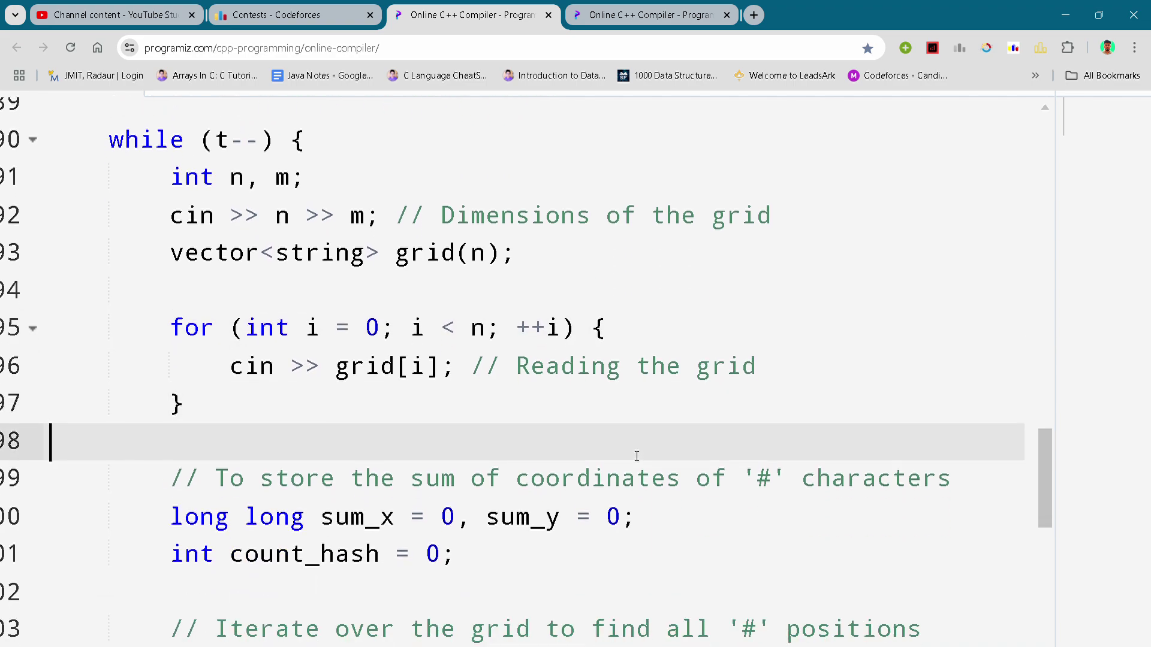
scroll(636, 457, down, 1)
click(669, 490)
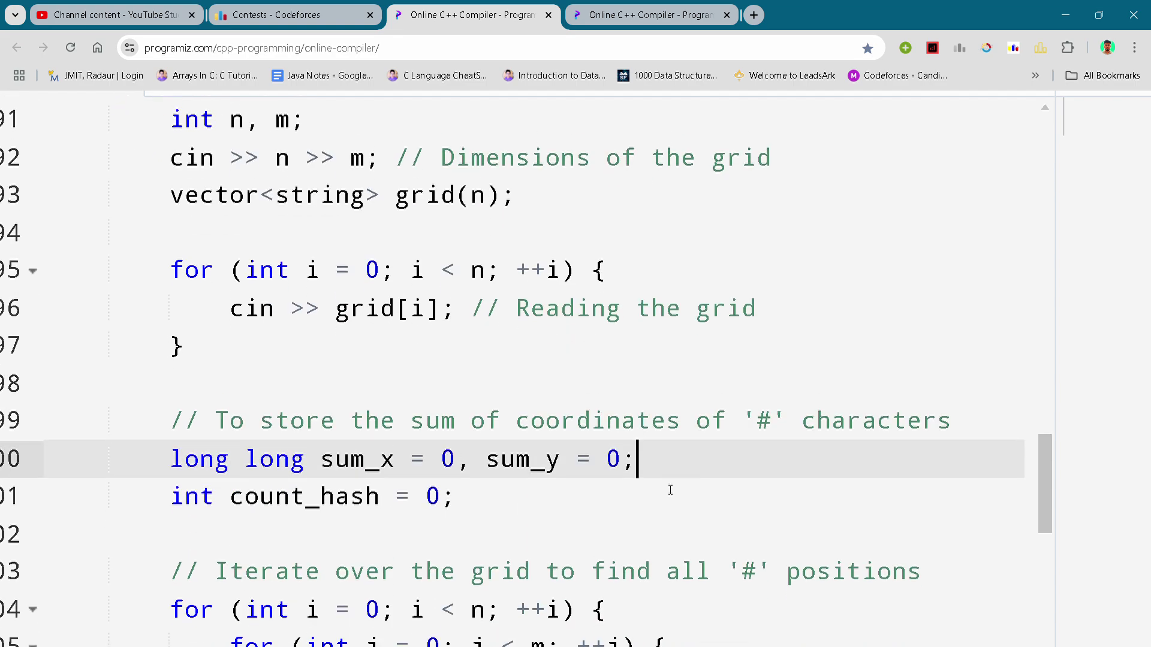
scroll(670, 490, down, 1)
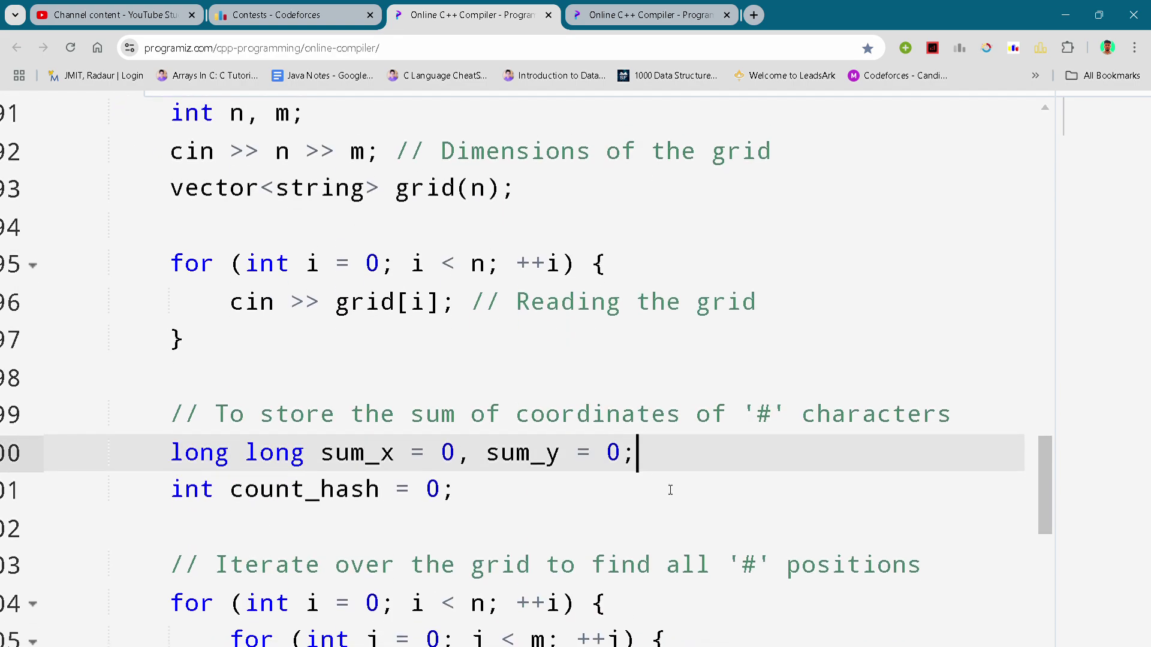
scroll(670, 490, down, 2)
key(Down)
key(Down)
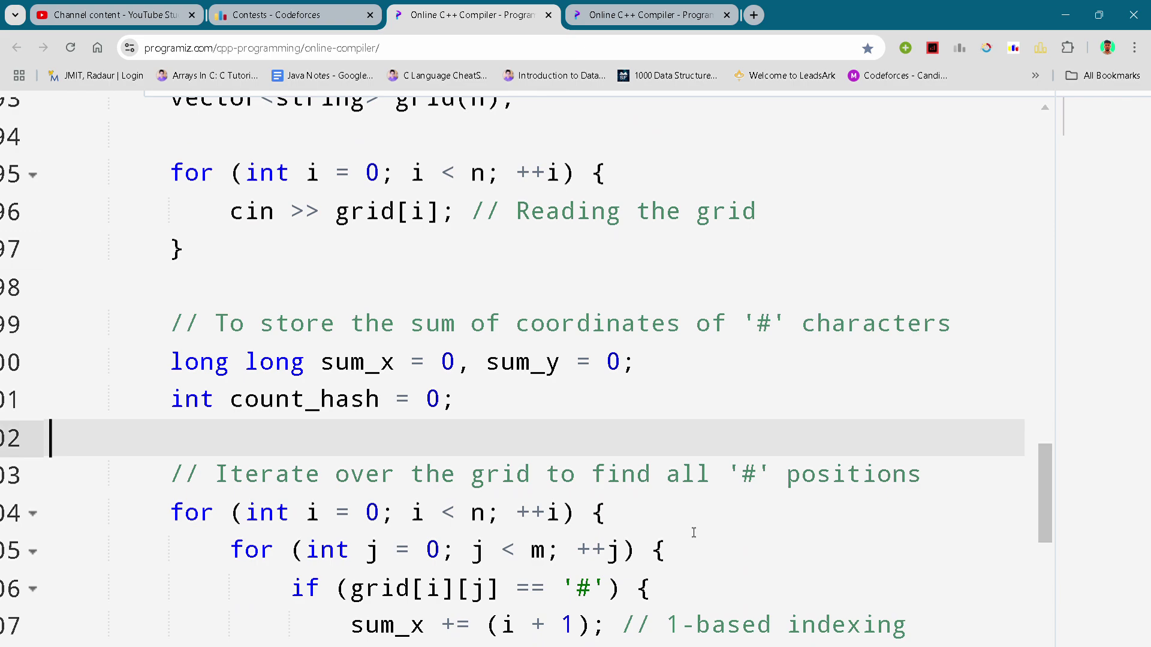
Step through the '#' coordinate summing loop to the center_x and center_y calculations.
key(Down)
key(Down)
key(Down)
key(Down)
key(Down)
scroll(693, 533, down, 2)
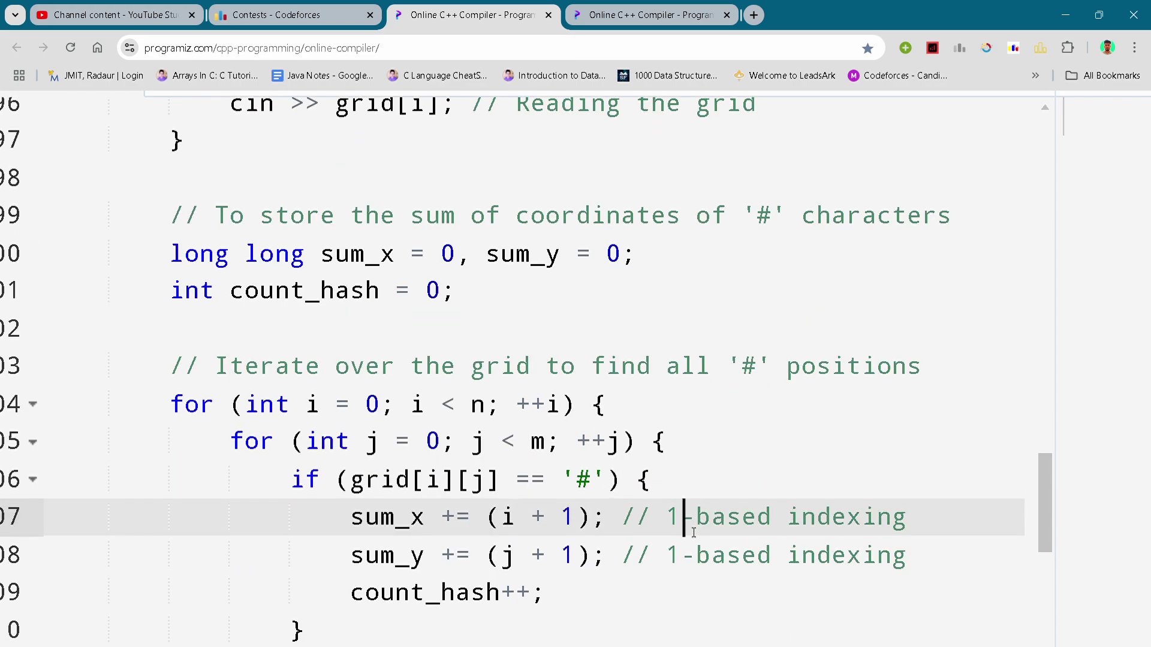
key(Down)
key(Down)
scroll(693, 533, down, 1)
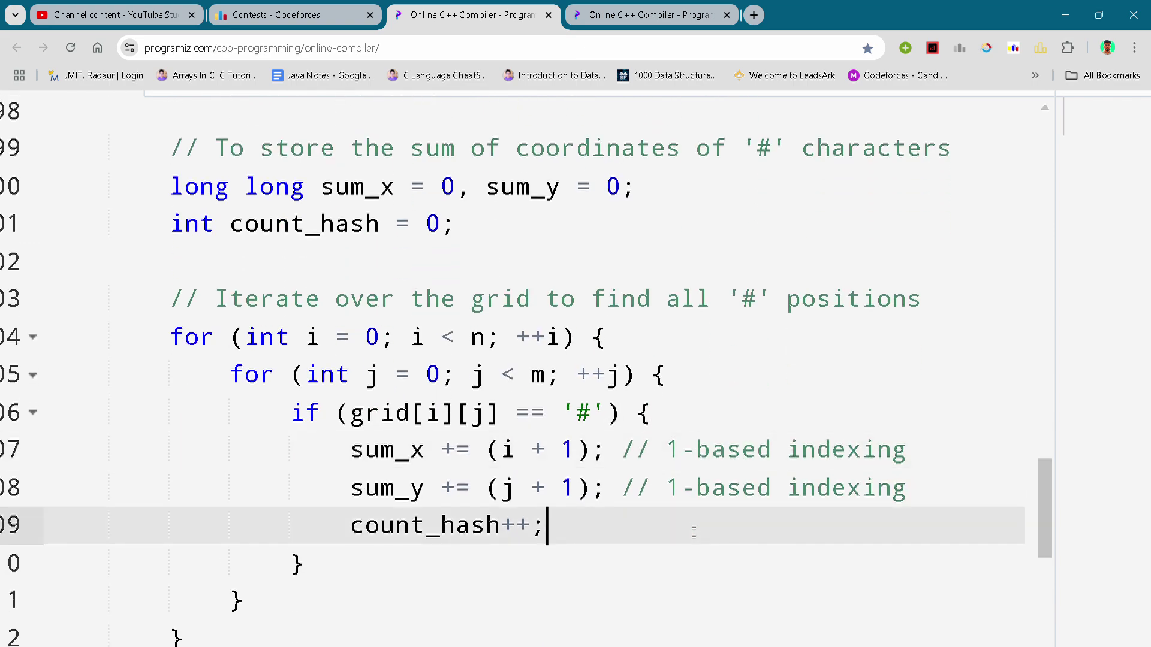
scroll(693, 533, down, 1)
scroll(692, 533, down, 1)
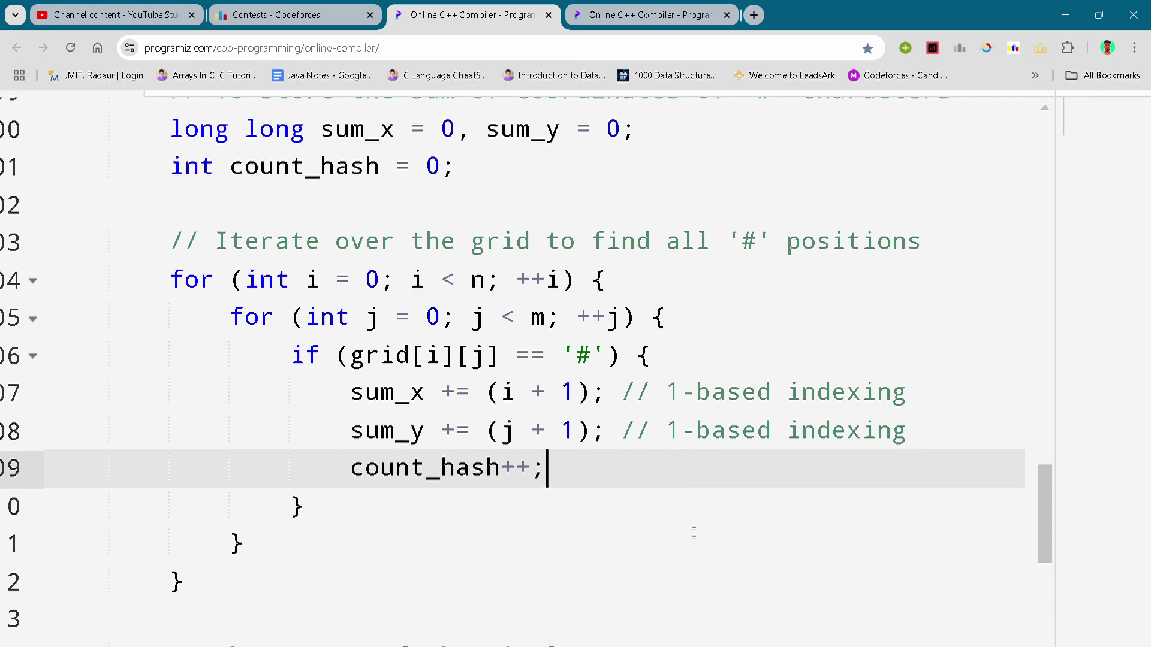
key(Down)
key(Down)
scroll(693, 533, down, 2)
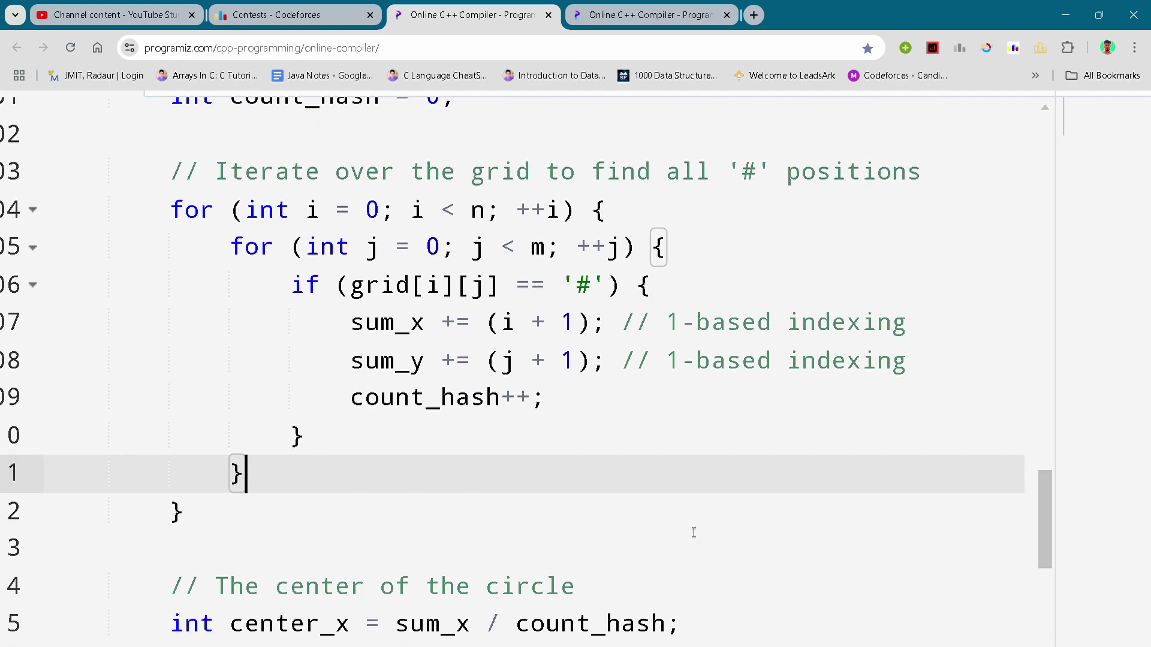
key(Down)
key(Down)
key(Down)
scroll(694, 533, down, 1)
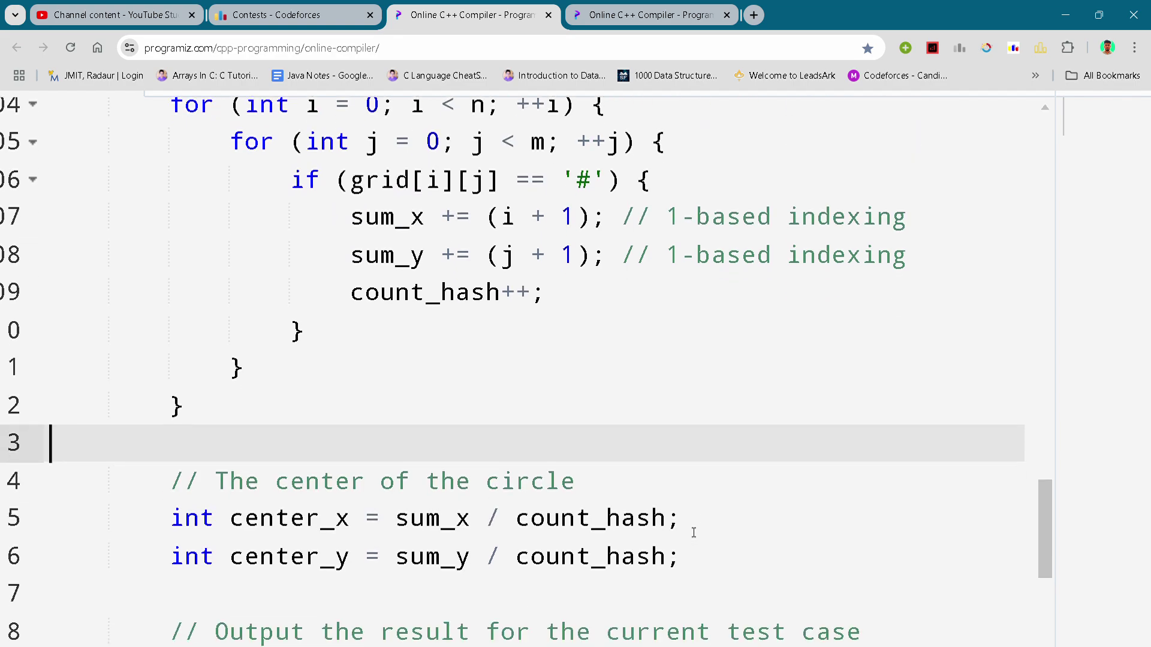
key(Down)
key(Down)
scroll(693, 533, down, 1)
key(Down)
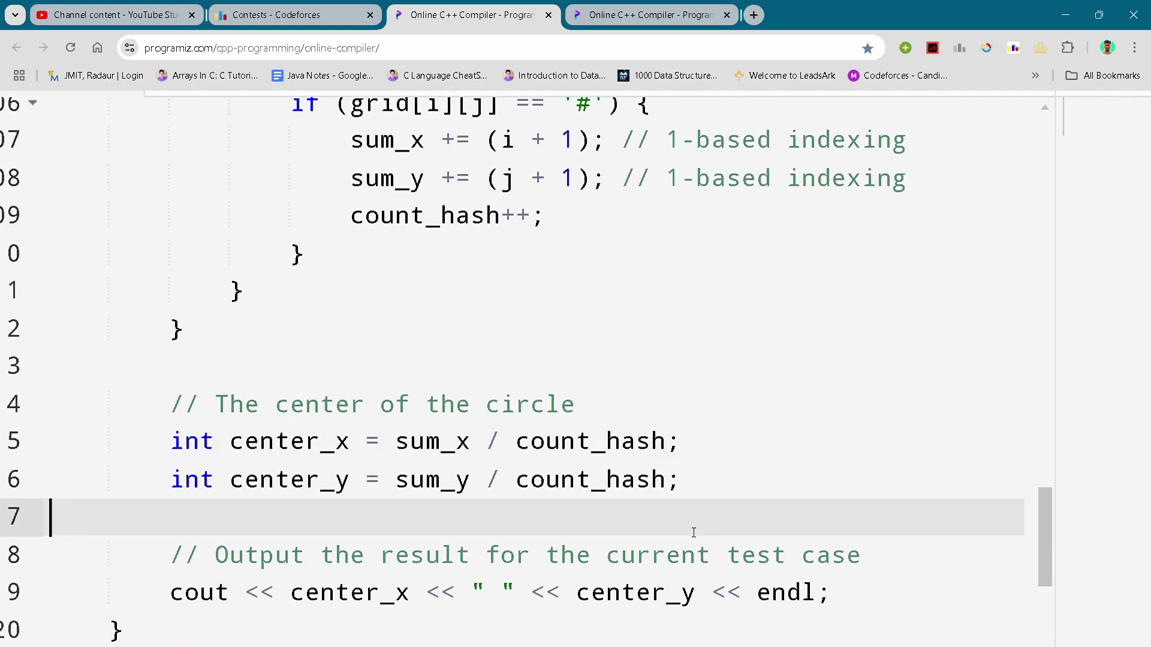
scroll(693, 533, down, 1)
scroll(694, 534, down, 1)
scroll(693, 534, down, 1)
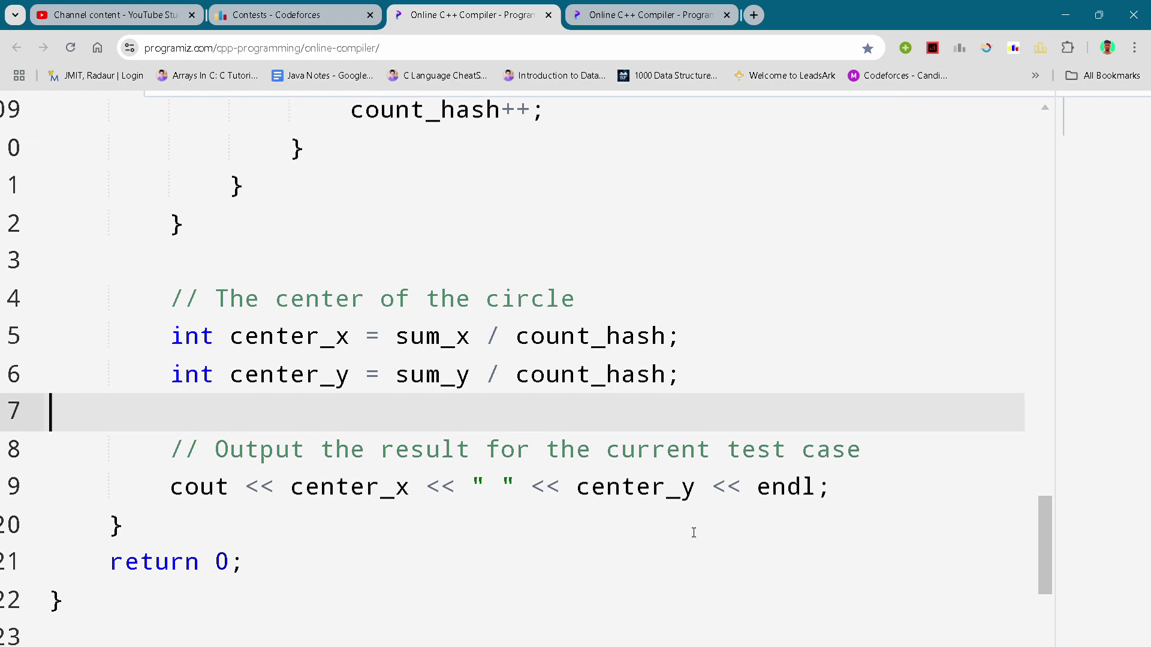